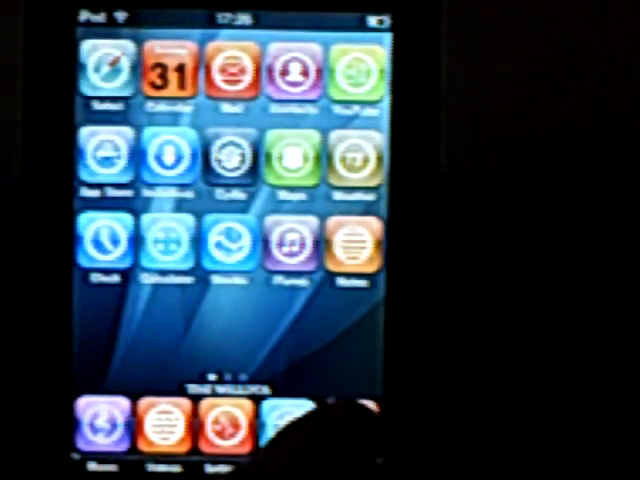
Open the photo library and view the saved glowing Apple-logo picture full screen
{"action": "left_click", "coordinate": [354, 245]}
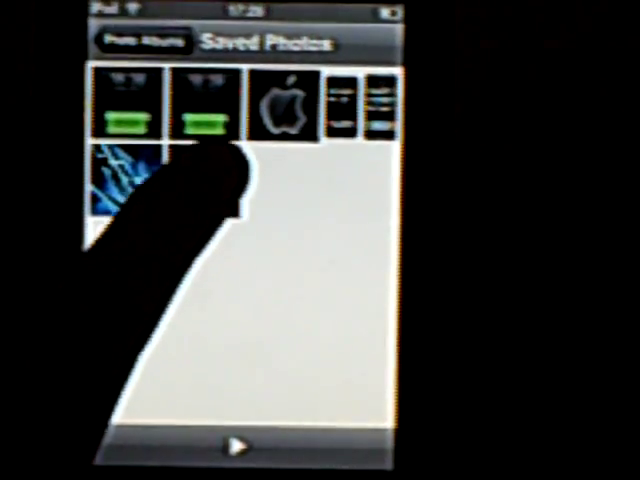
{"action": "left_click", "coordinate": [283, 105]}
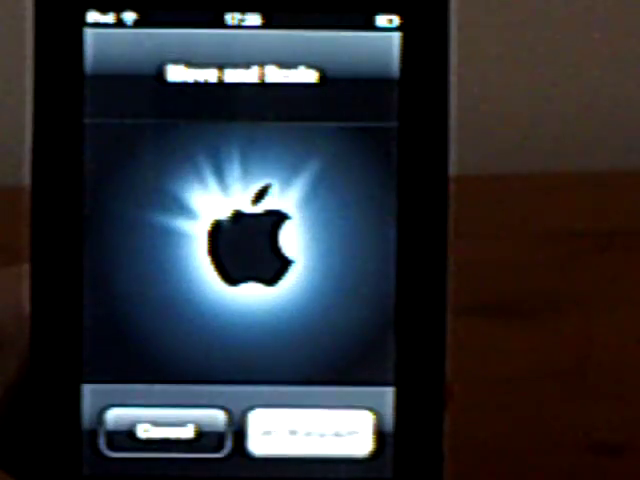
Confirm Set on the Move and Scale screen to apply the Apple logo wallpaper
{"action": "left_click", "coordinate": [310, 430]}
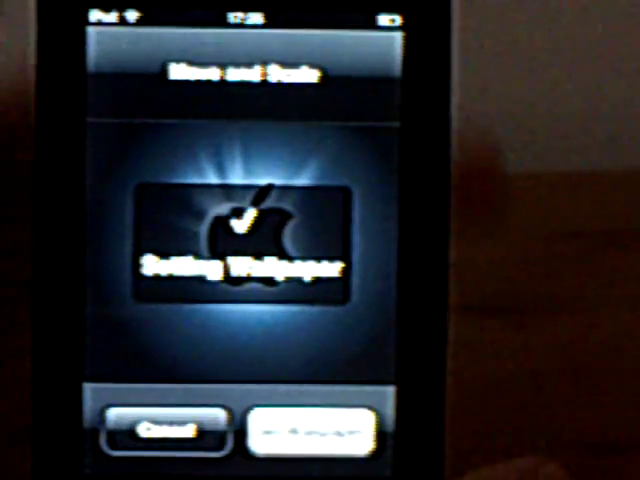